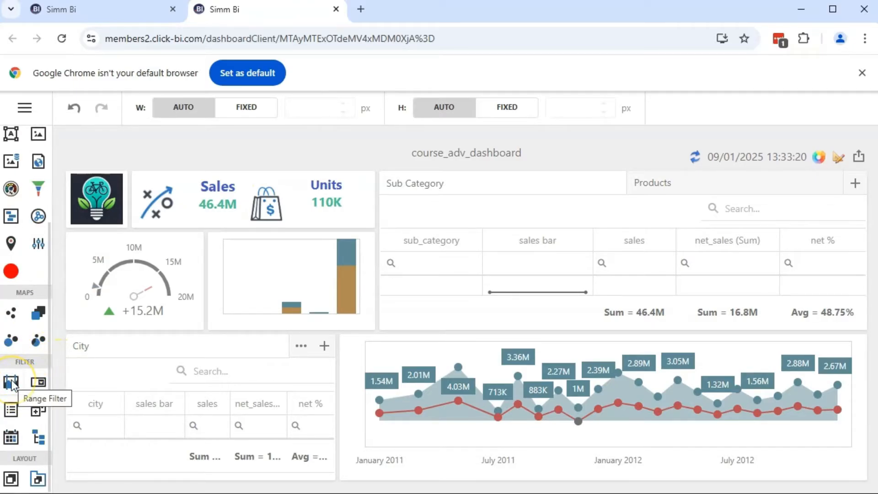
# Add a Range Filter, place it above the Sub Category and Products tab container, and reduce its height
pyautogui.click(11, 382)
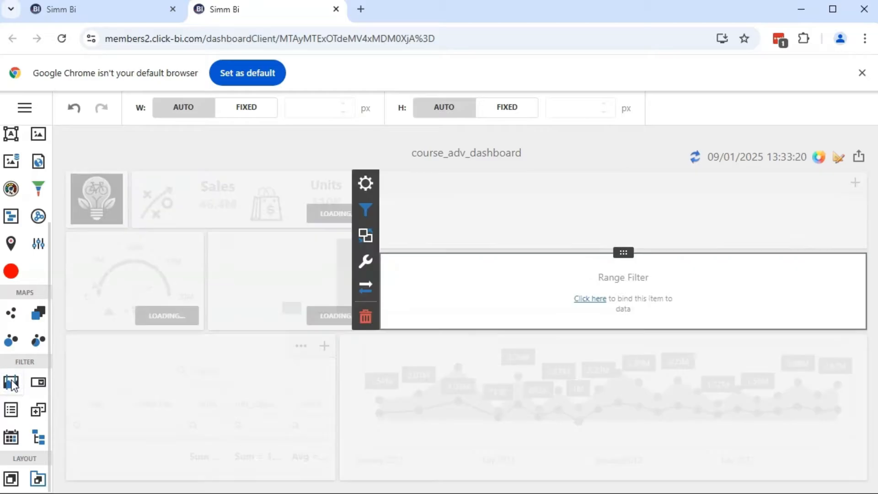
pyautogui.moveTo(623, 252); pyautogui.dragTo(604, 185)
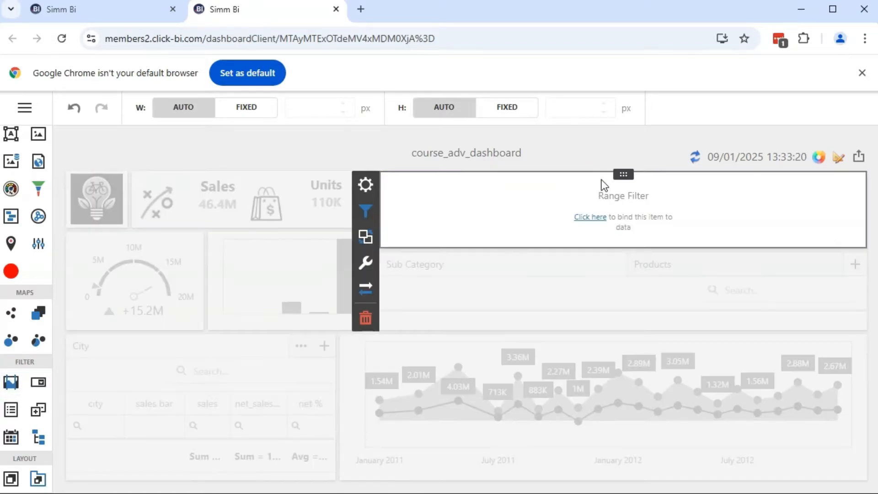
pyautogui.moveTo(621, 249); pyautogui.dragTo(613, 228)
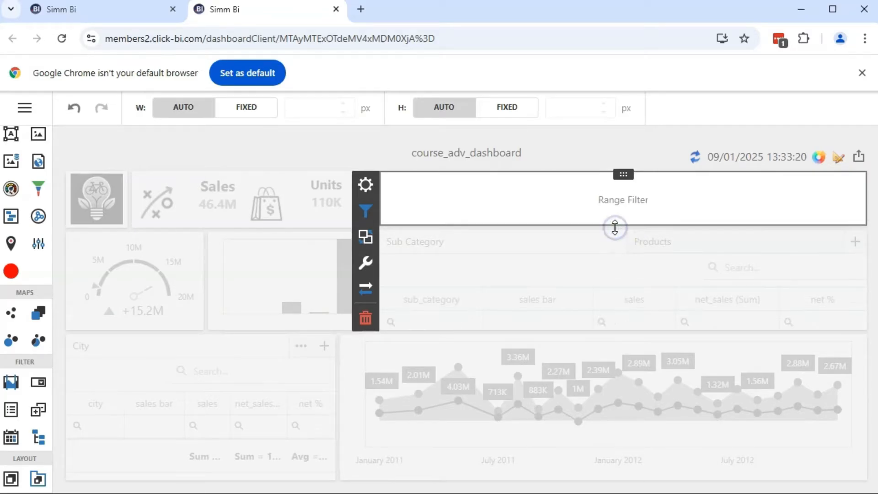
# Bind the salesamount field as the range filter's value
pyautogui.click(377, 189)
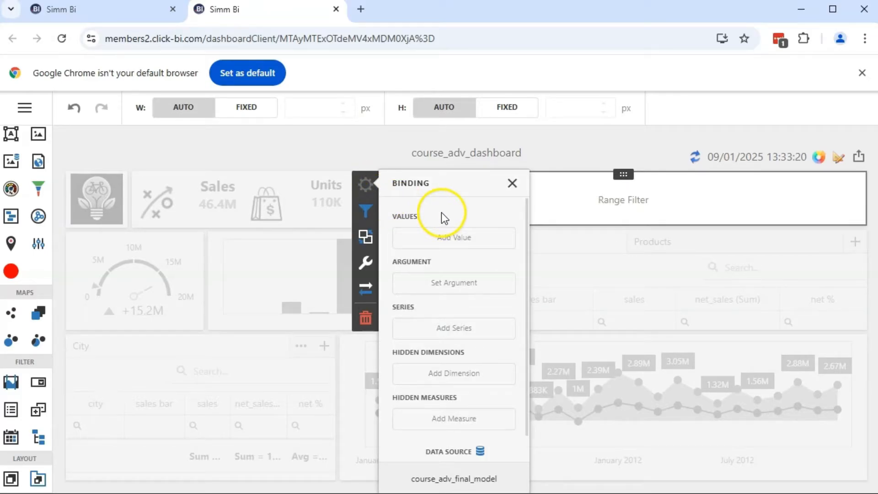
pyautogui.click(457, 239)
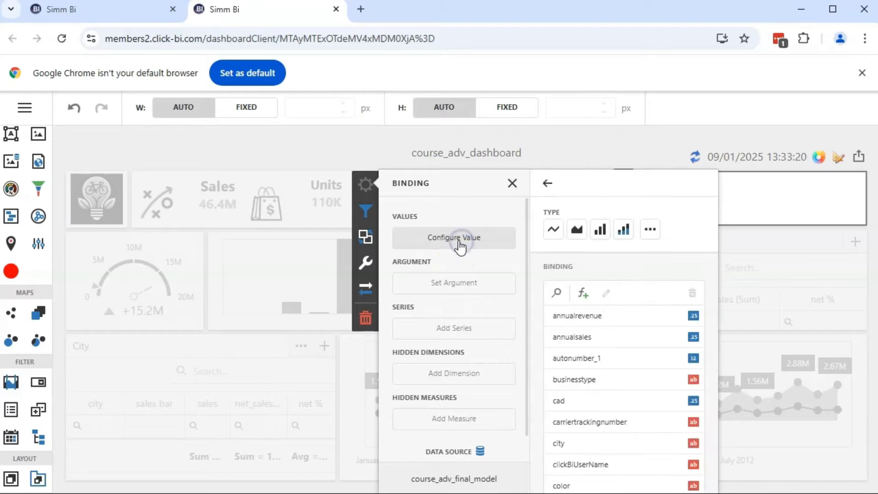
pyautogui.click(557, 293)
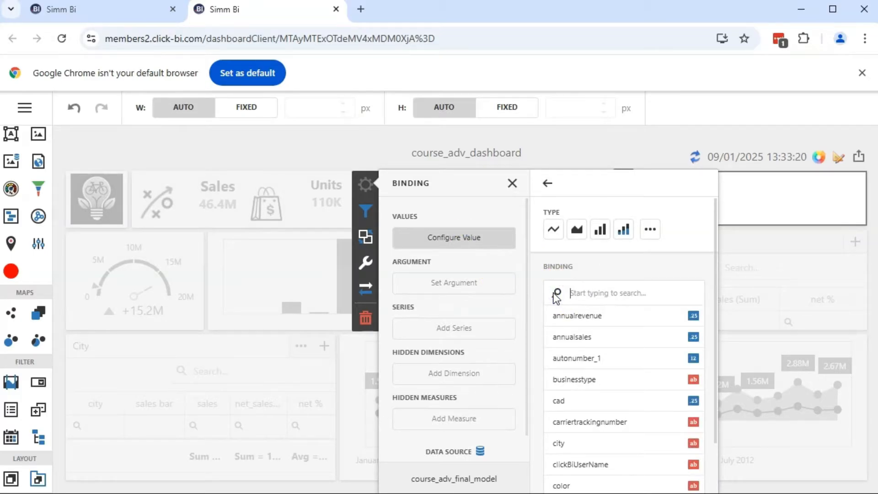
pyautogui.write('sale')
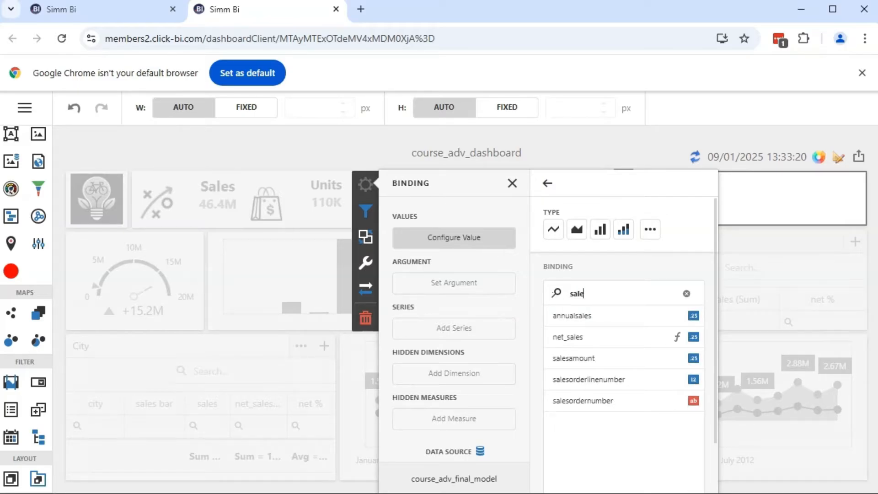
pyautogui.click(608, 358)
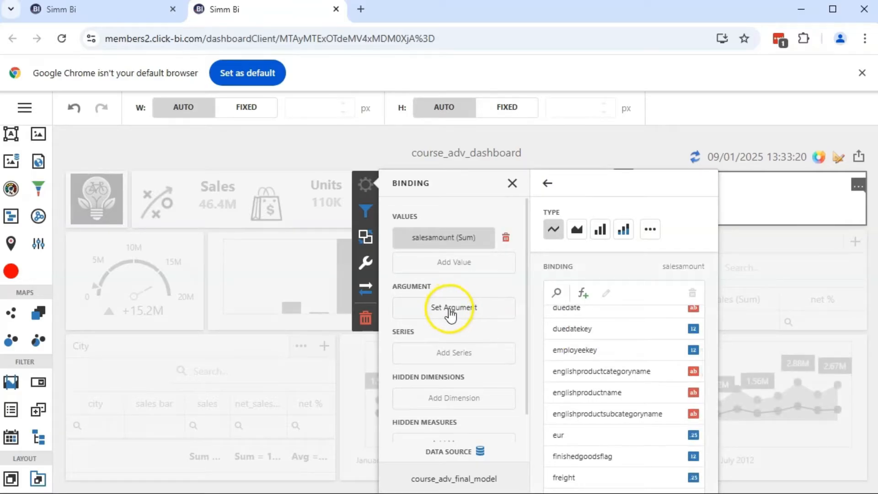
# Set orderdate_date as the range filter's argument with a Month-Year group interval
pyautogui.click(453, 315)
pyautogui.click(557, 240)
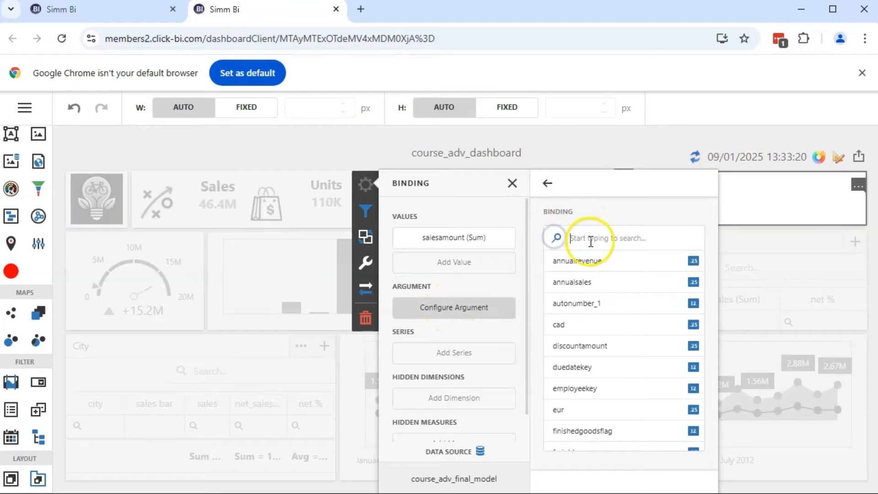
pyautogui.write('or')
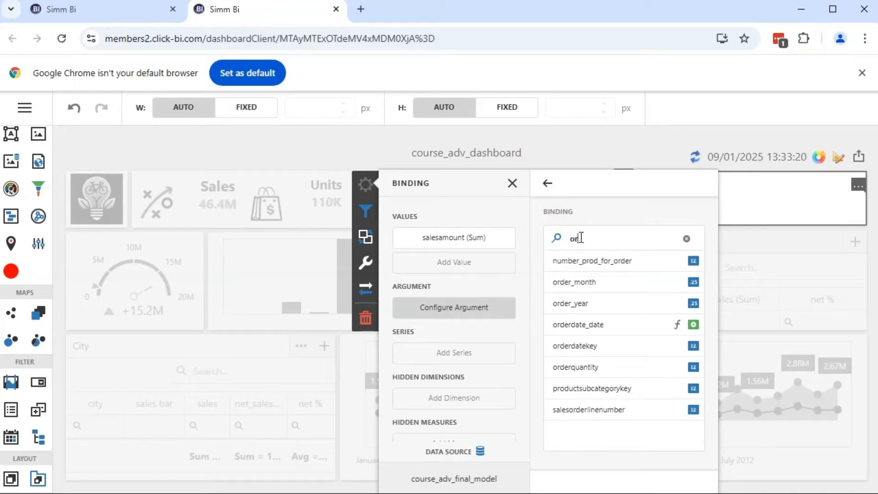
pyautogui.click(597, 328)
pyautogui.scroll(-2, 597, 400)
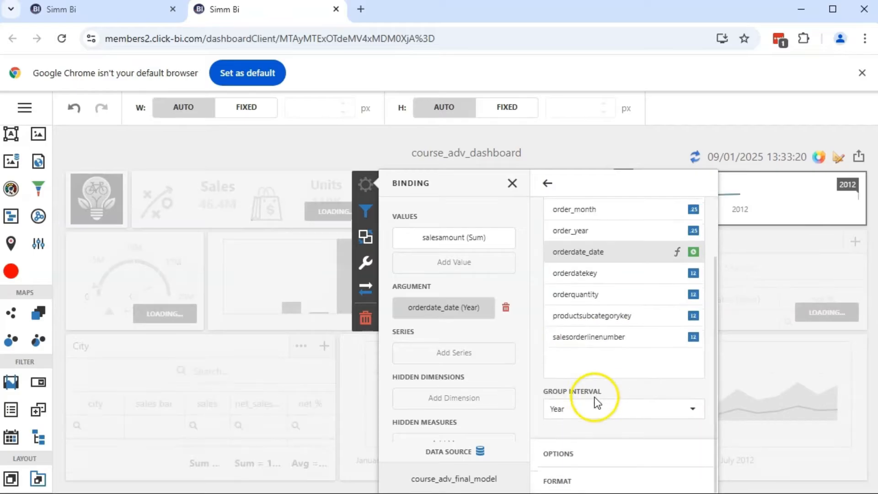
pyautogui.click(700, 414)
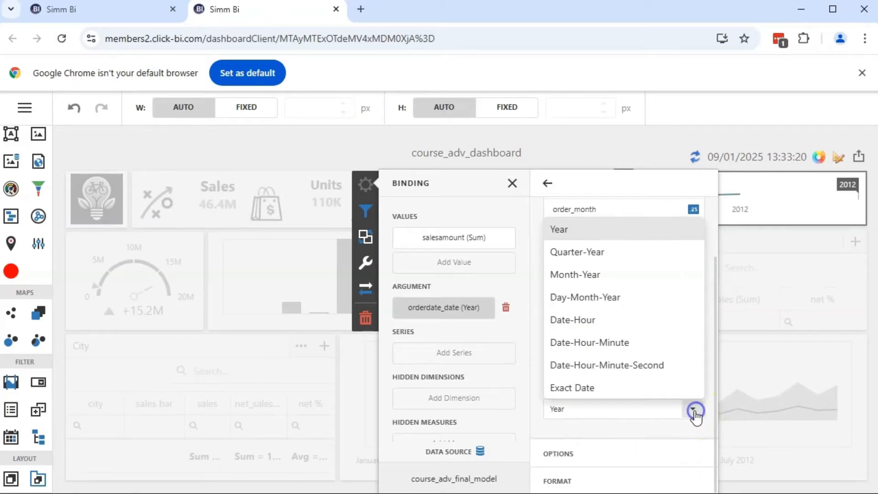
pyautogui.click(693, 409)
pyautogui.click(686, 414)
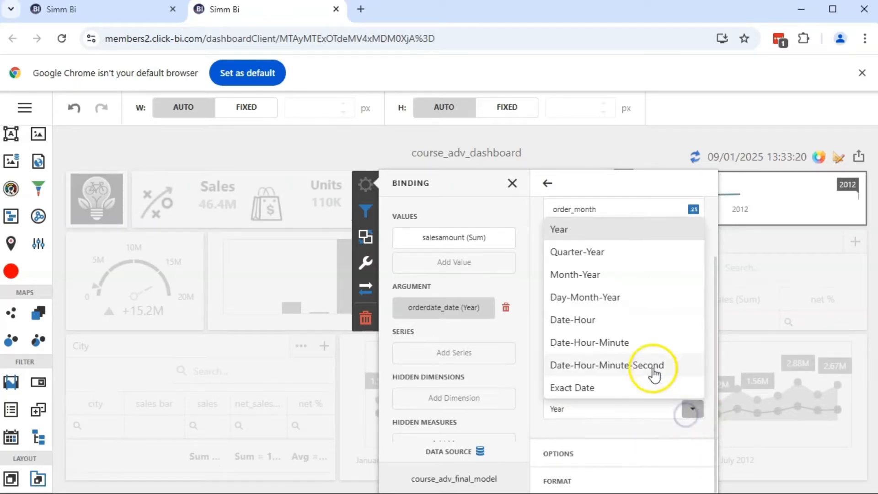
pyautogui.click(615, 276)
pyautogui.click(512, 183)
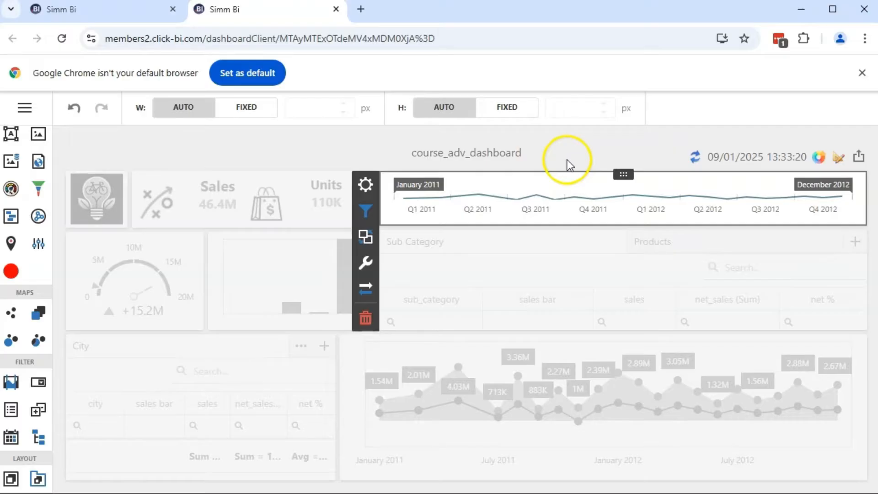
# Review the range filter's interactivity settings for ignoring master filters and cross-data-source filtering
pyautogui.click(580, 247)
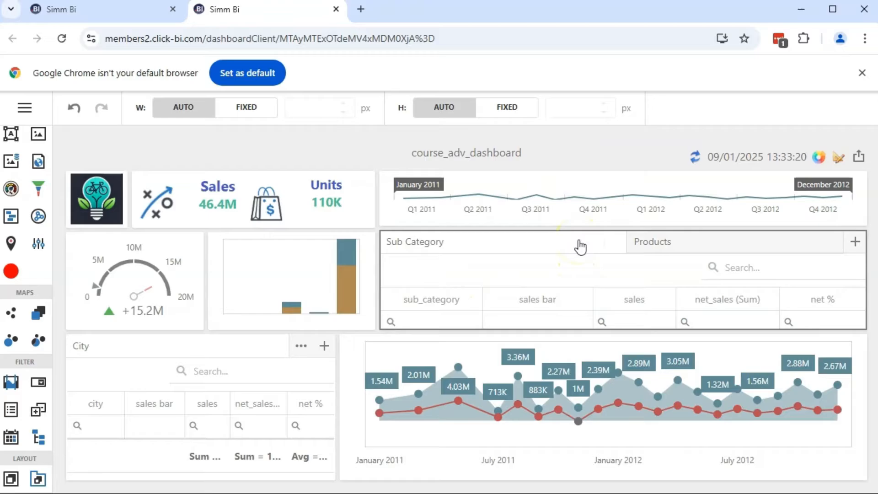
pyautogui.click(503, 211)
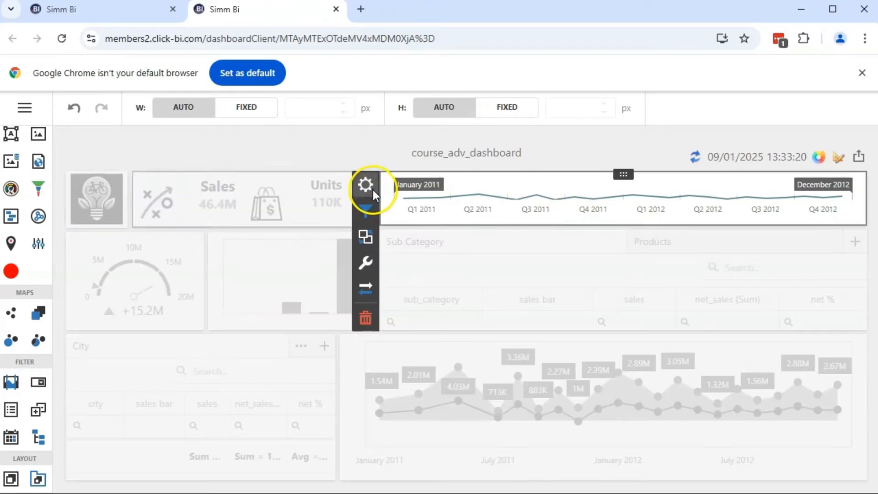
pyautogui.click(364, 242)
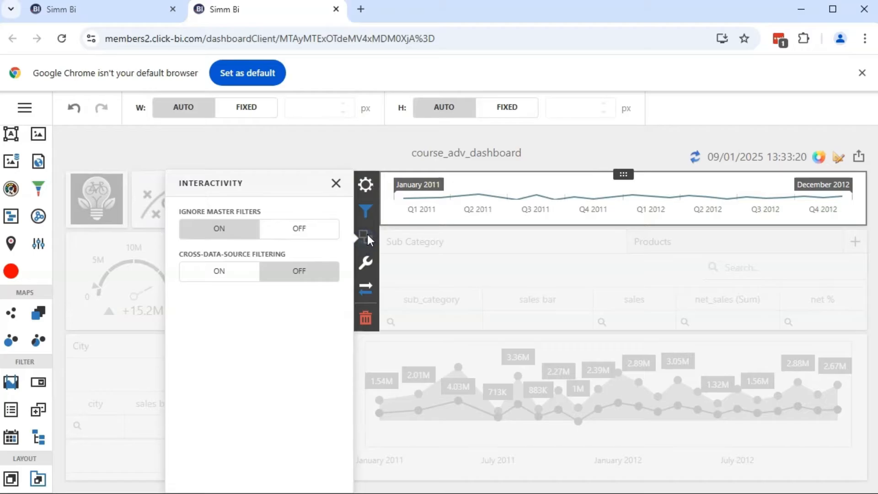
pyautogui.click(489, 206)
pyautogui.click(336, 183)
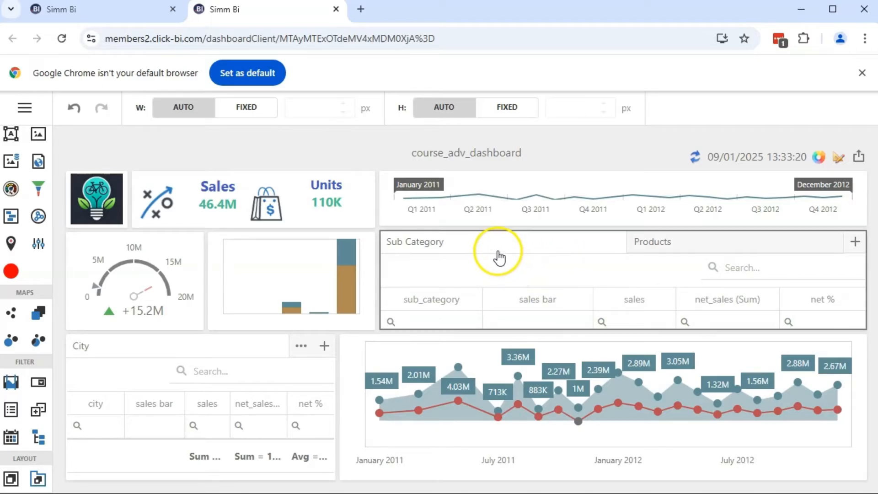
# Set the master filter mode of the Sub Category grid to Multiple
pyautogui.click(526, 270)
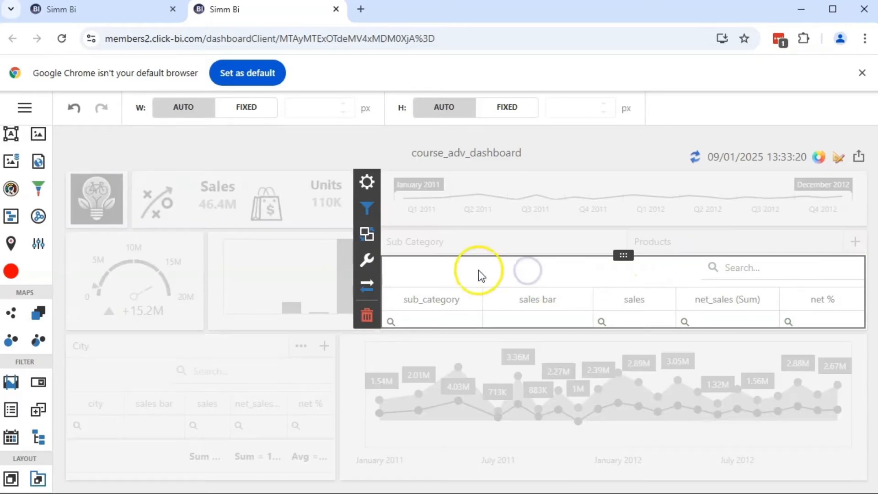
pyautogui.click(373, 232)
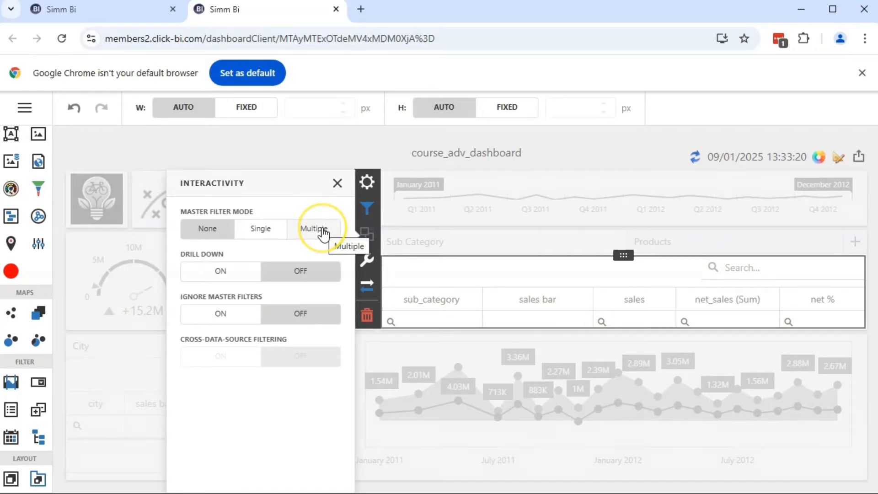
pyautogui.click(315, 229)
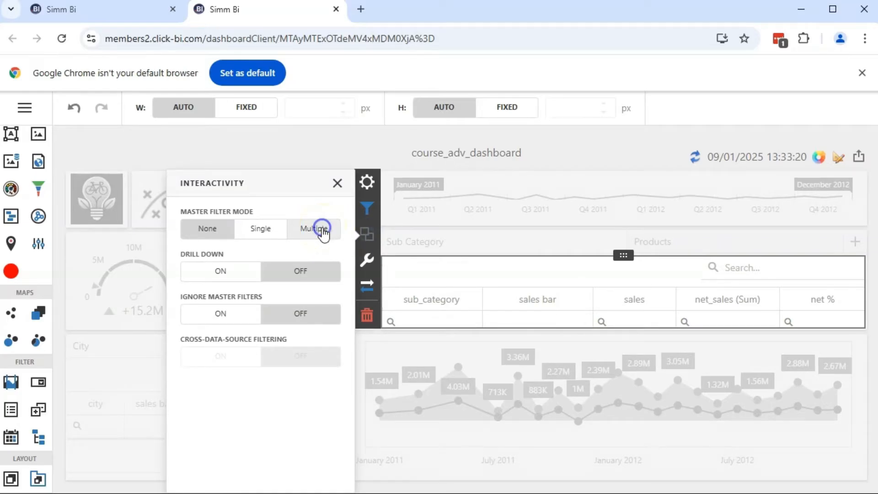
pyautogui.click(337, 183)
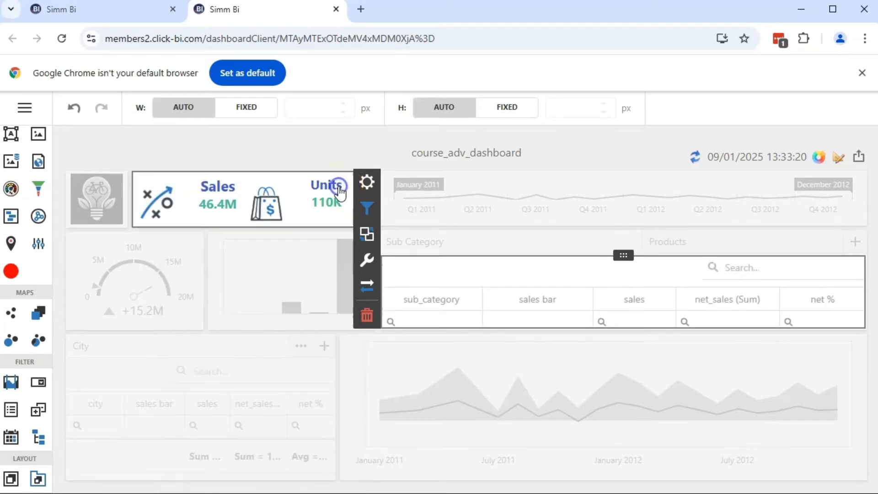
# Set the master filter mode of the Products grid to Multiple
pyautogui.click(685, 251)
pyautogui.click(678, 245)
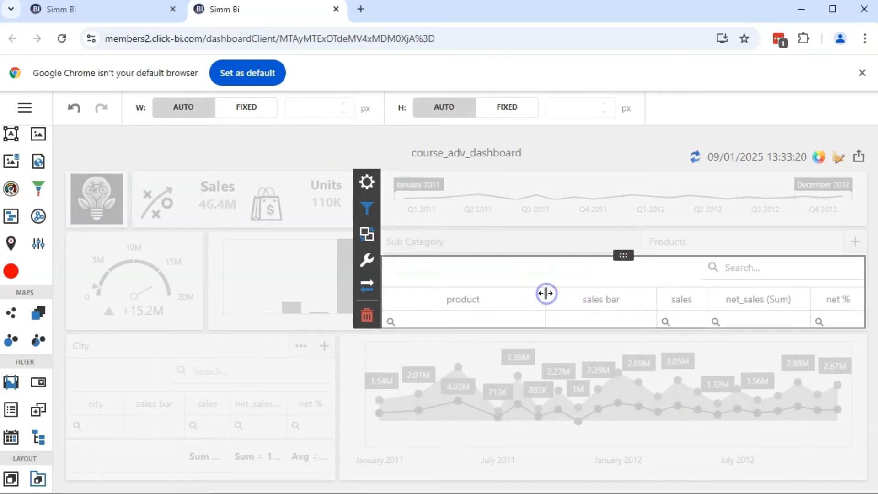
pyautogui.click(368, 232)
pyautogui.click(319, 234)
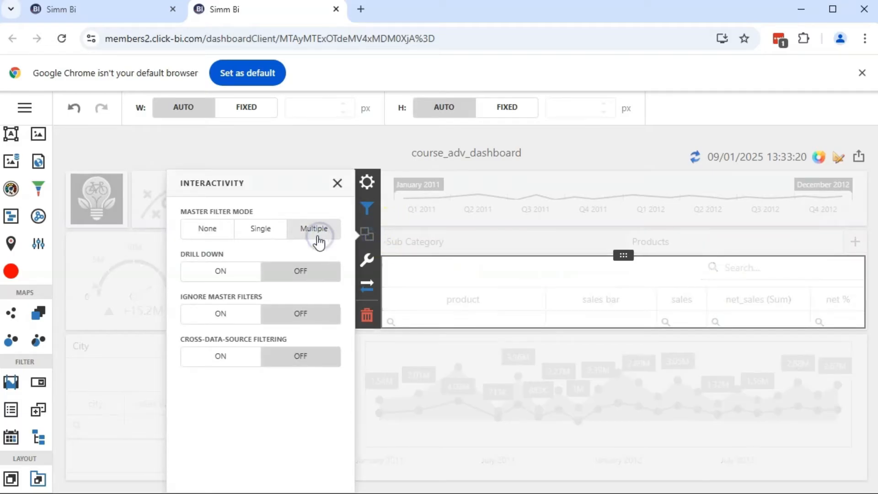
pyautogui.click(337, 183)
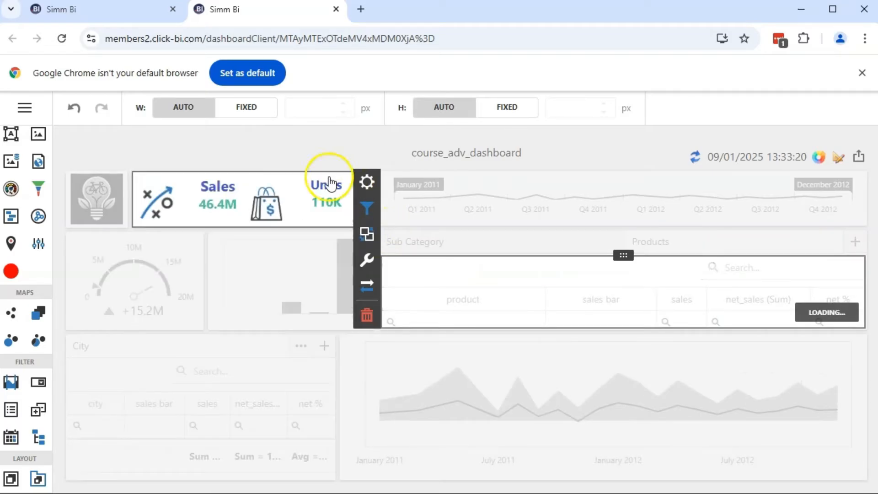
pyautogui.click(294, 148)
# Set the master filter mode of the stacked bar chart beside the gauge to Multiple
pyautogui.click(292, 280)
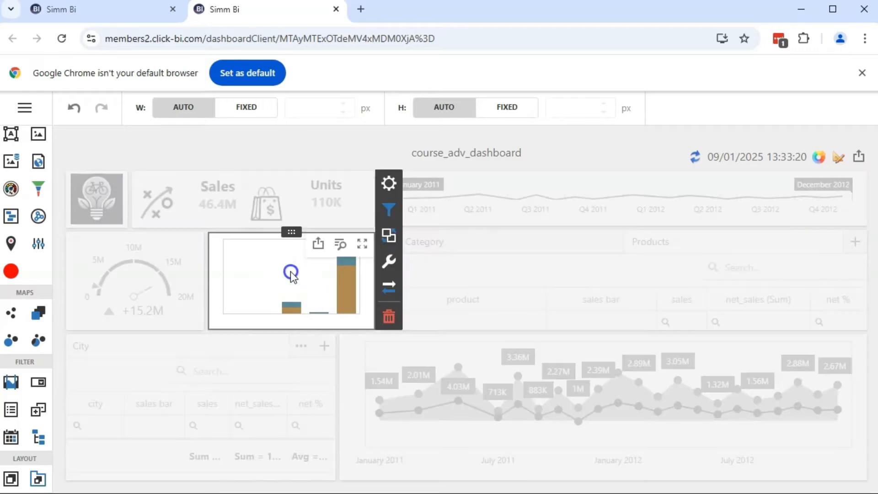
pyautogui.click(389, 235)
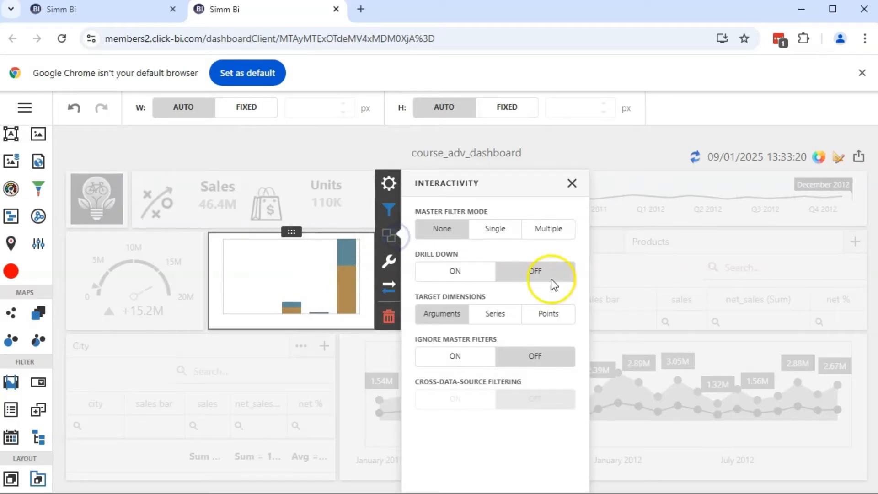
pyautogui.click(551, 229)
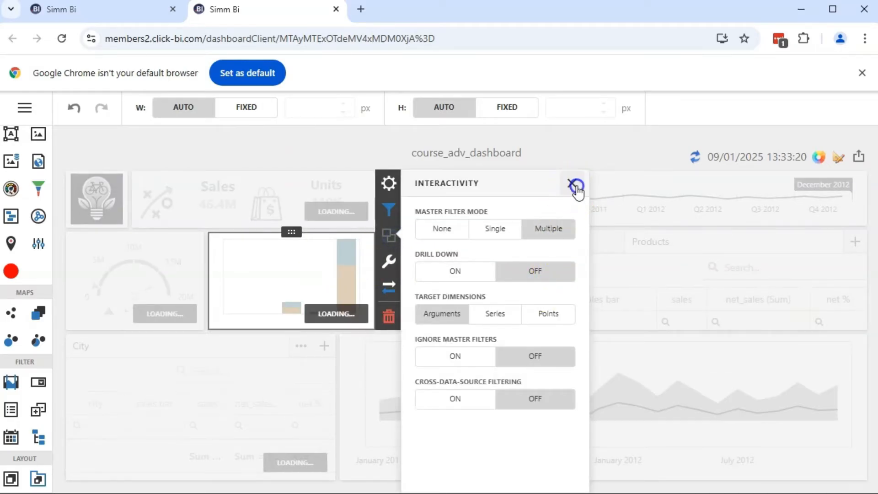
pyautogui.click(572, 184)
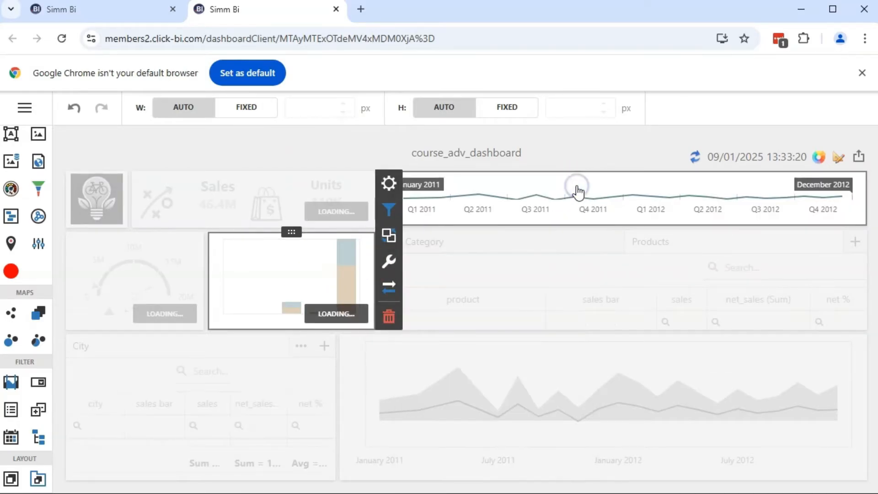
pyautogui.click(262, 151)
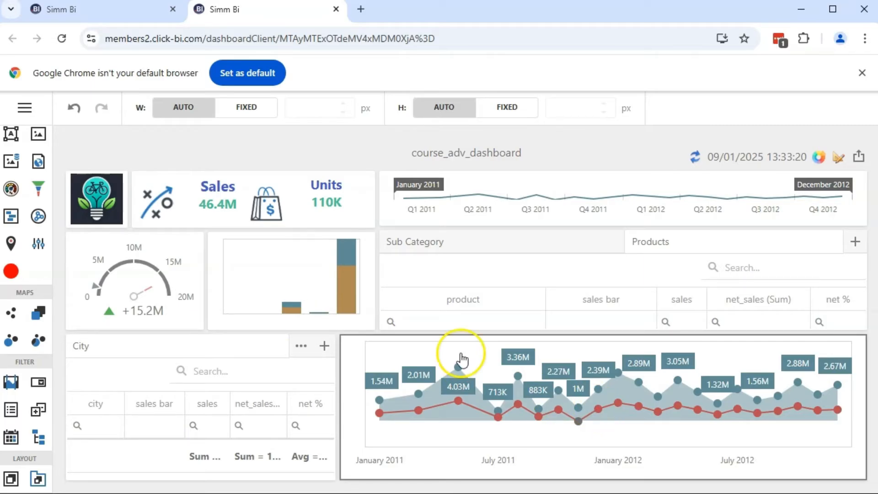
# Set the master filter mode of the City grid to Multiple
pyautogui.click(130, 378)
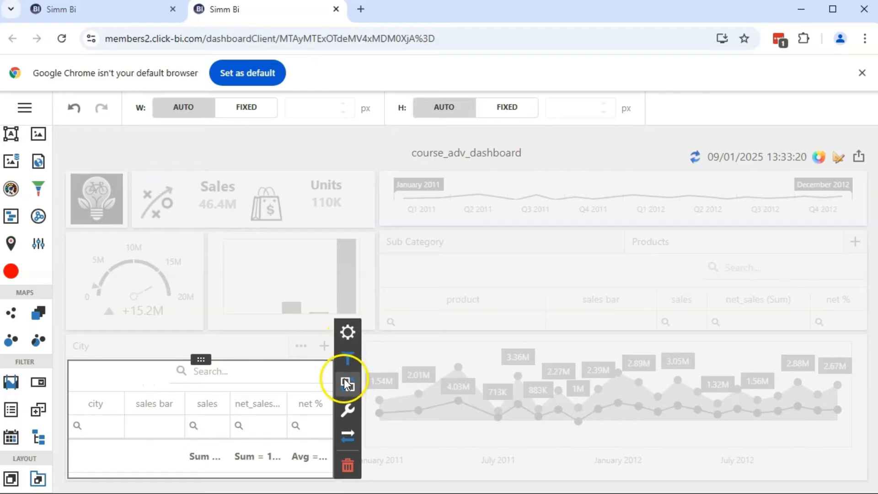
pyautogui.click(346, 383)
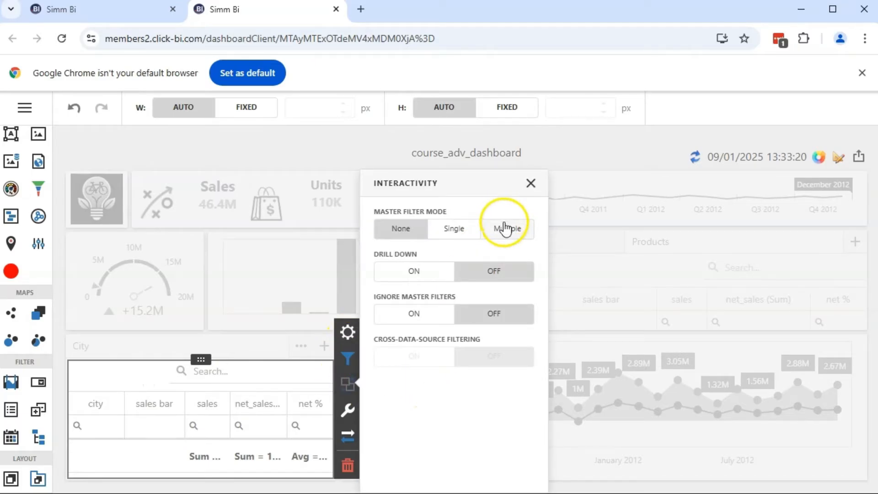
pyautogui.click(499, 230)
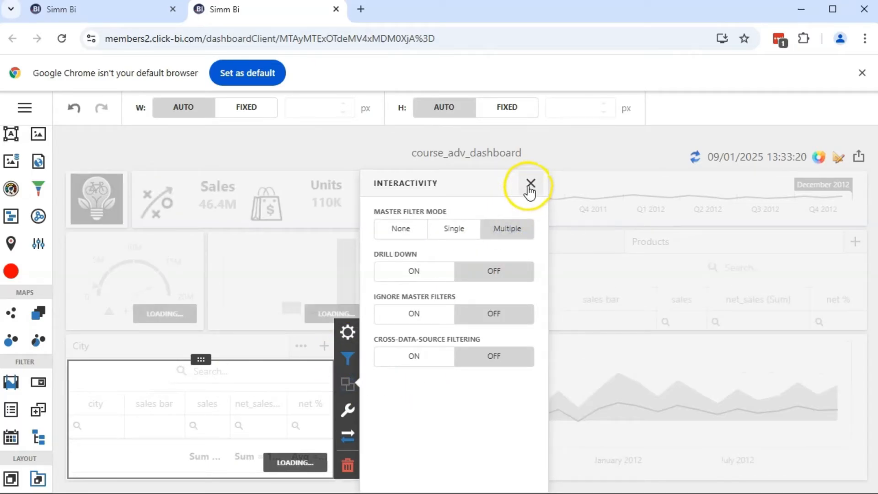
pyautogui.click(531, 184)
# Switch the City container to its Country page and set the Country bar chart's master filter mode to Multiple
pyautogui.click(301, 347)
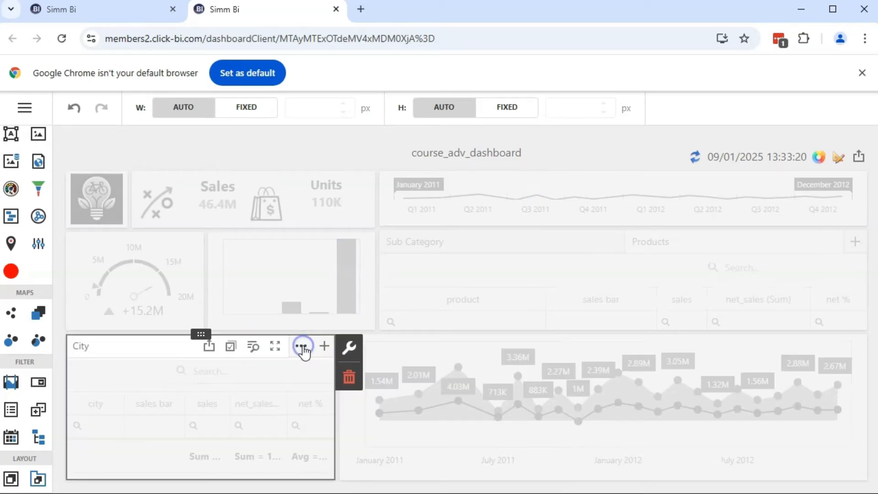
pyautogui.moveTo(301, 351)
pyautogui.click(299, 375)
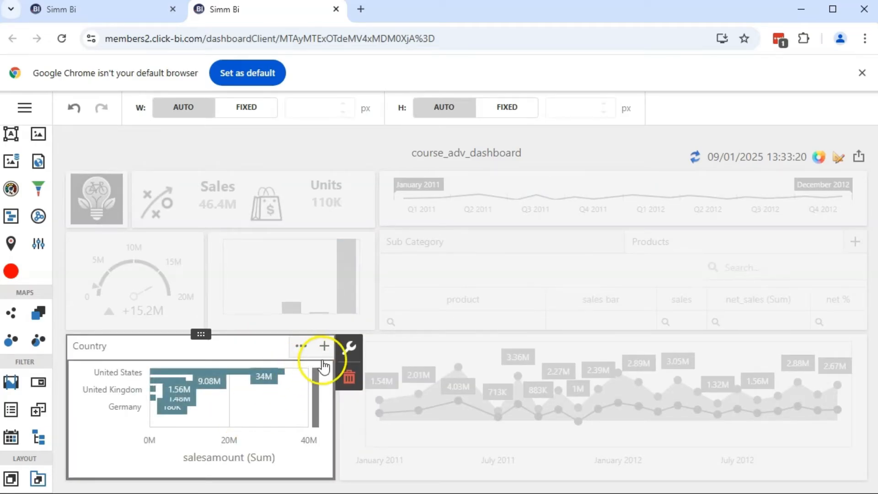
pyautogui.click(261, 399)
pyautogui.click(349, 333)
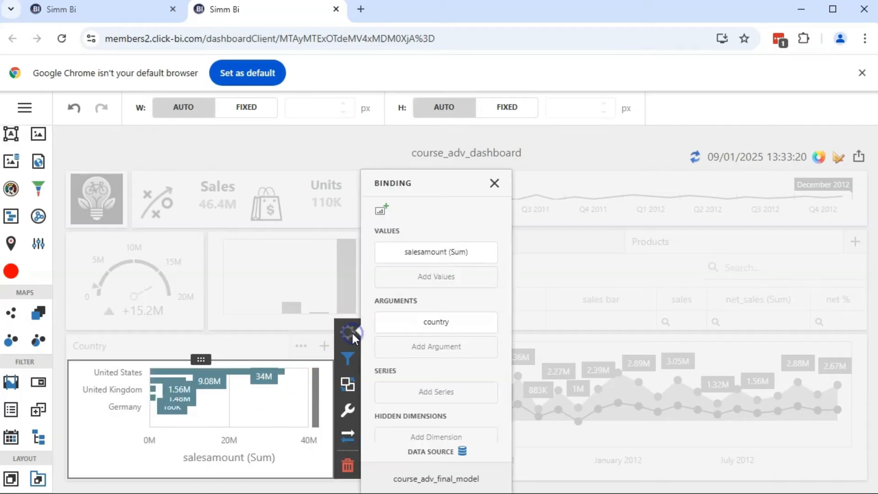
pyautogui.click(346, 384)
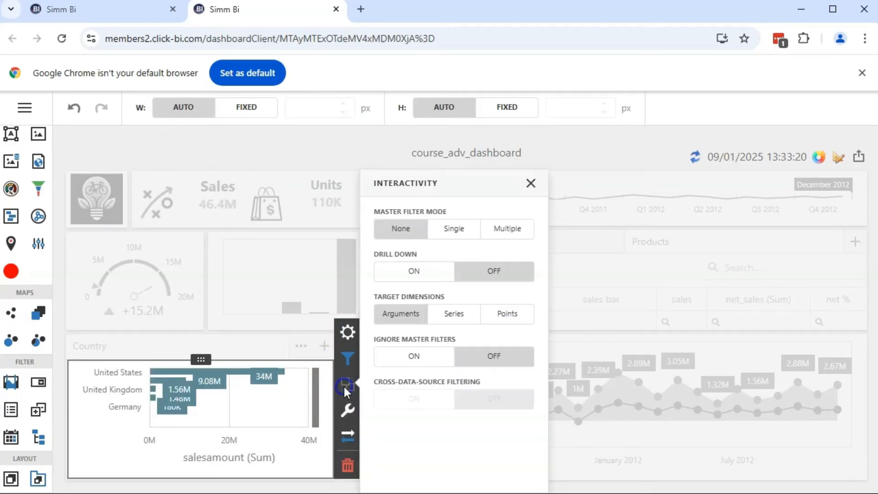
pyautogui.click(508, 230)
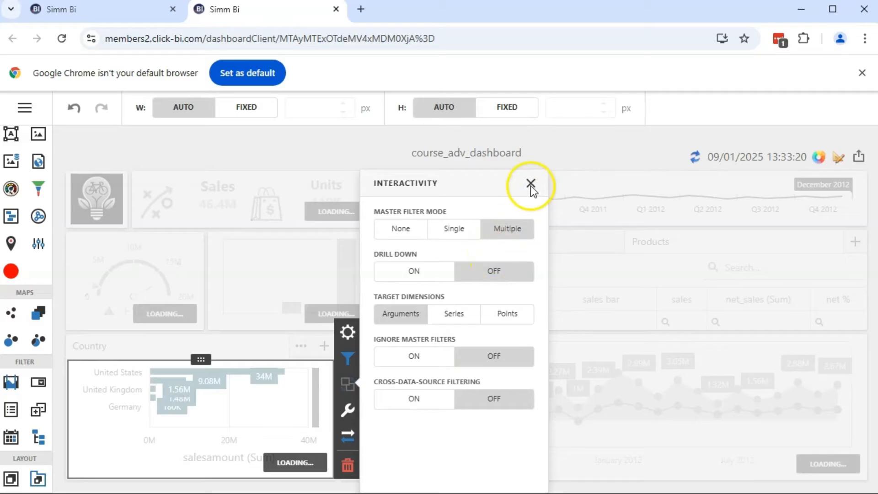
pyautogui.click(531, 184)
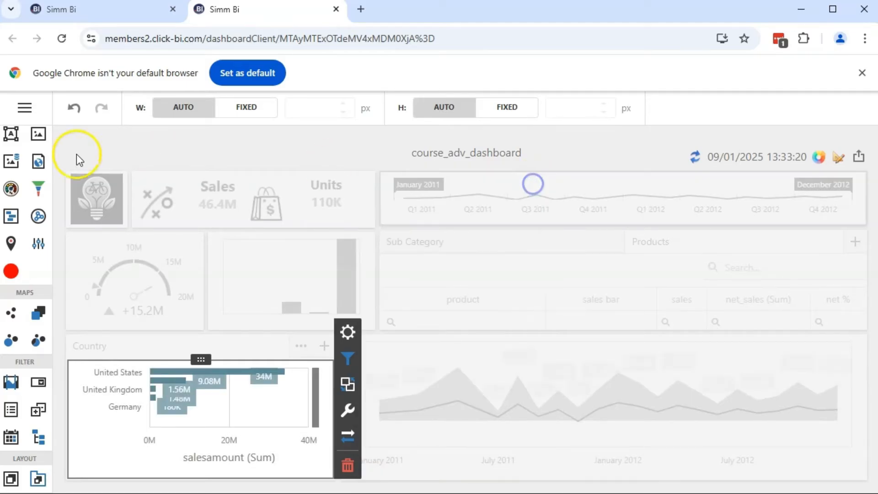
# Save the dashboard and leave design mode for the viewer
pyautogui.click(24, 108)
pyautogui.click(39, 154)
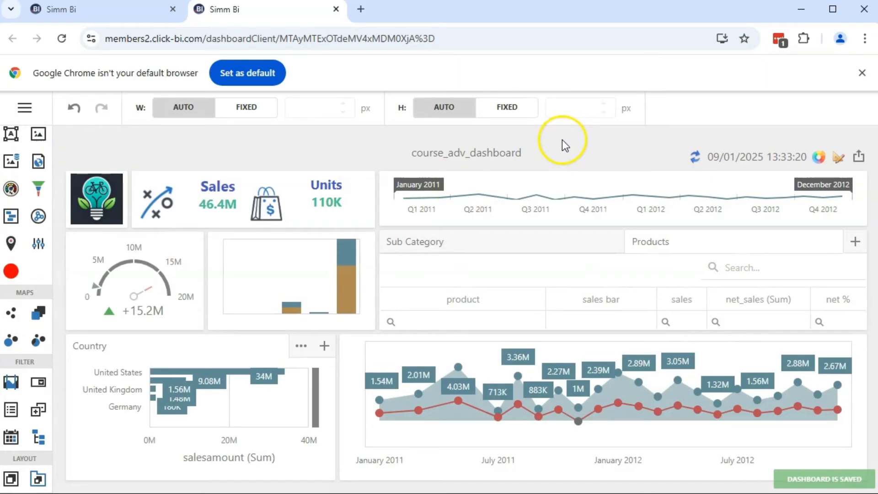
pyautogui.click(836, 161)
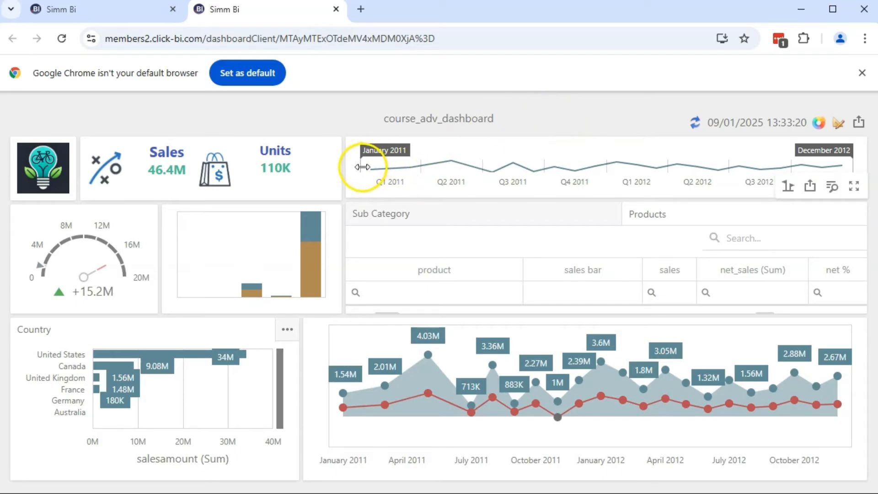
# Test the master filters with June 2011 to March 2012, United States and Bikes, and clear the selections
pyautogui.moveTo(362, 167); pyautogui.dragTo(467, 164)
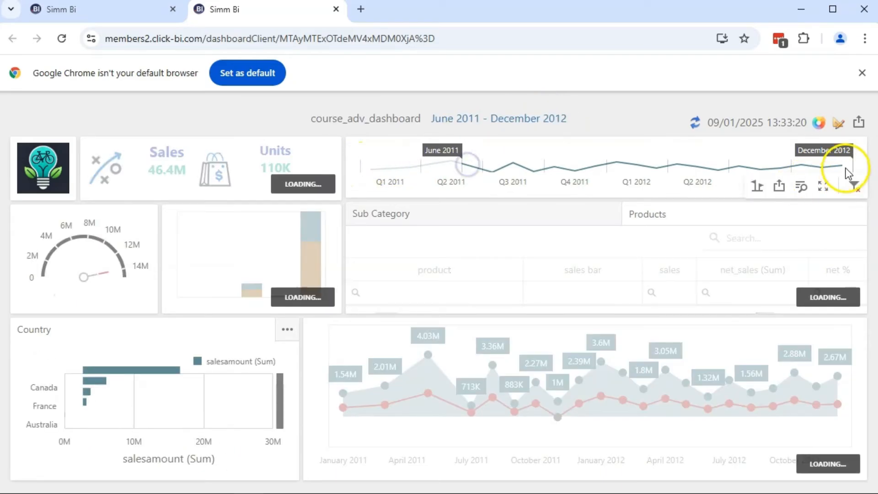
pyautogui.moveTo(846, 168); pyautogui.dragTo(666, 164)
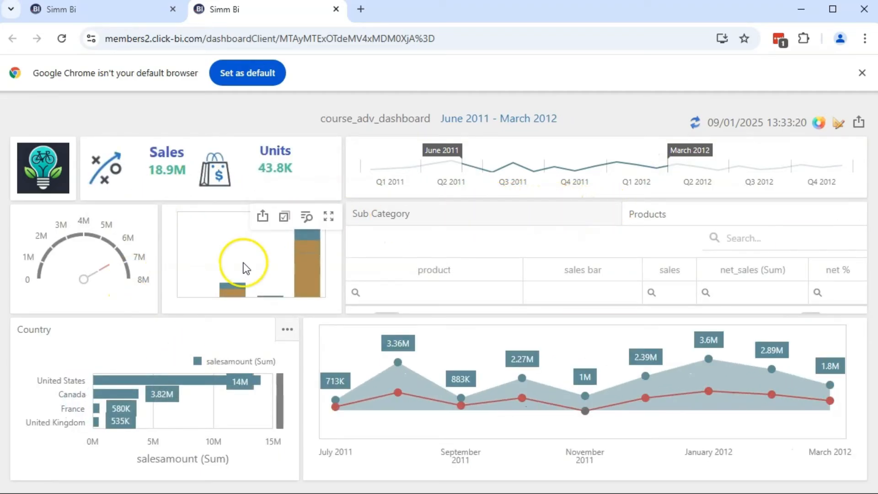
pyautogui.click(116, 382)
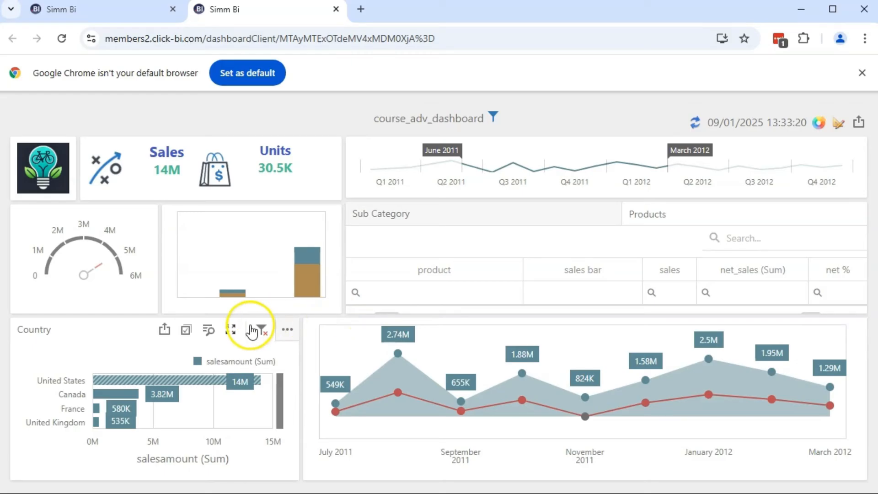
pyautogui.click(306, 291)
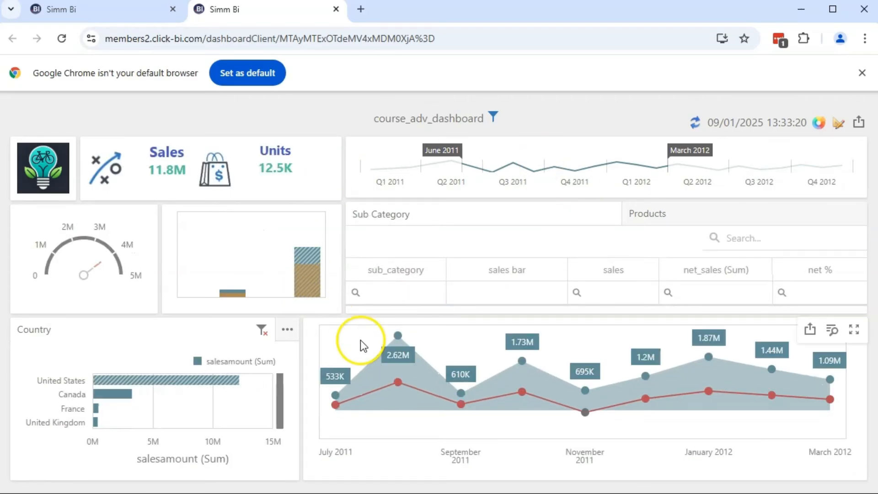
pyautogui.click(261, 333)
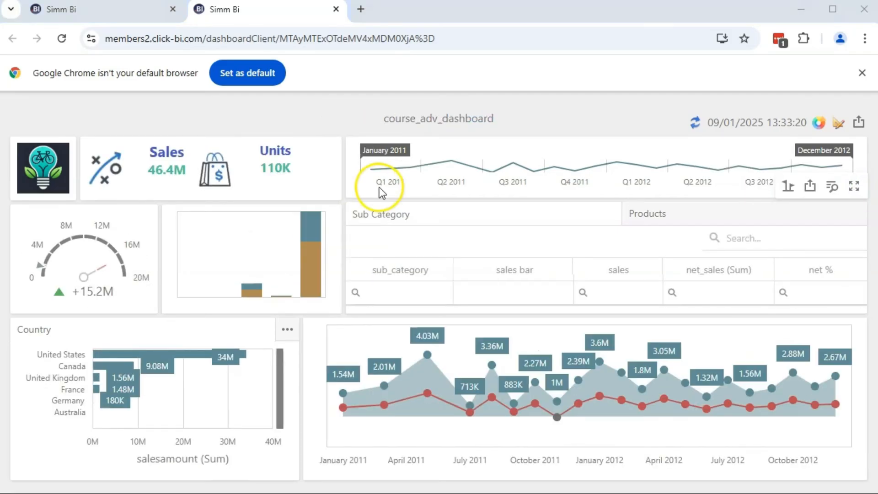
# Filter the dashboard to May 2011 through July 2012 and Bikes, review the applied filters, and clear both selections
pyautogui.moveTo(364, 167); pyautogui.dragTo(446, 168)
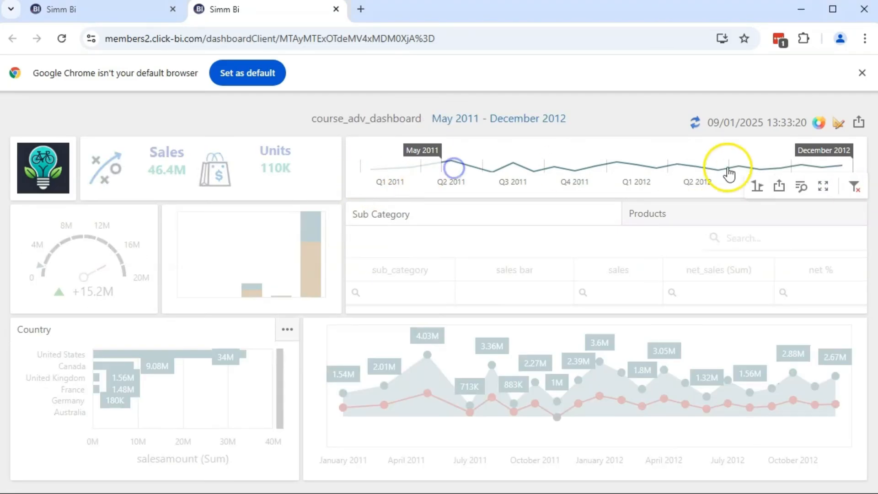
pyautogui.moveTo(853, 166); pyautogui.dragTo(750, 168)
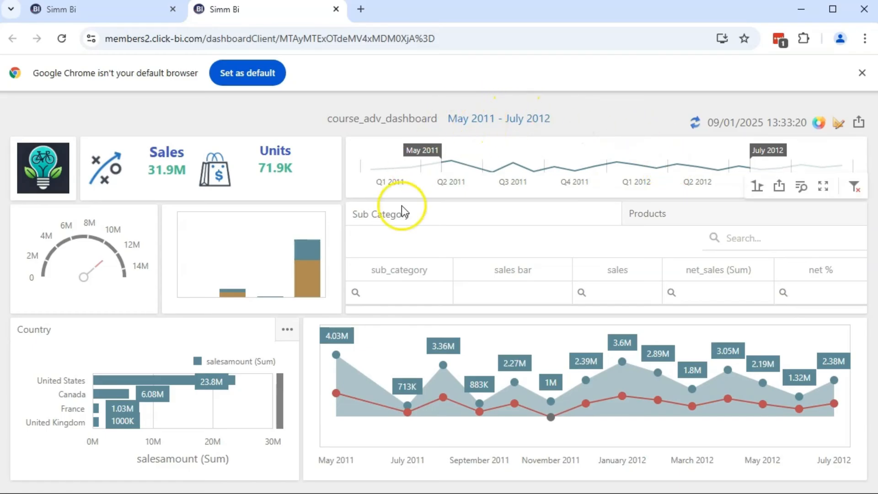
pyautogui.click(309, 281)
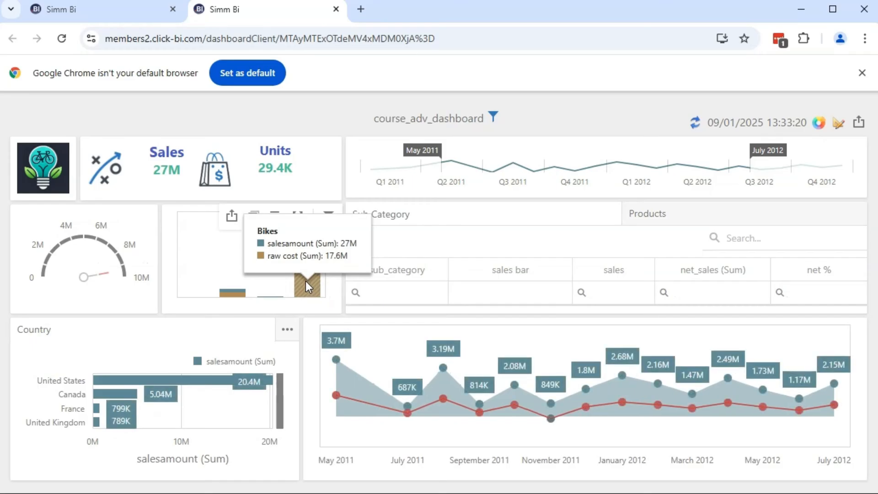
pyautogui.moveTo(496, 116)
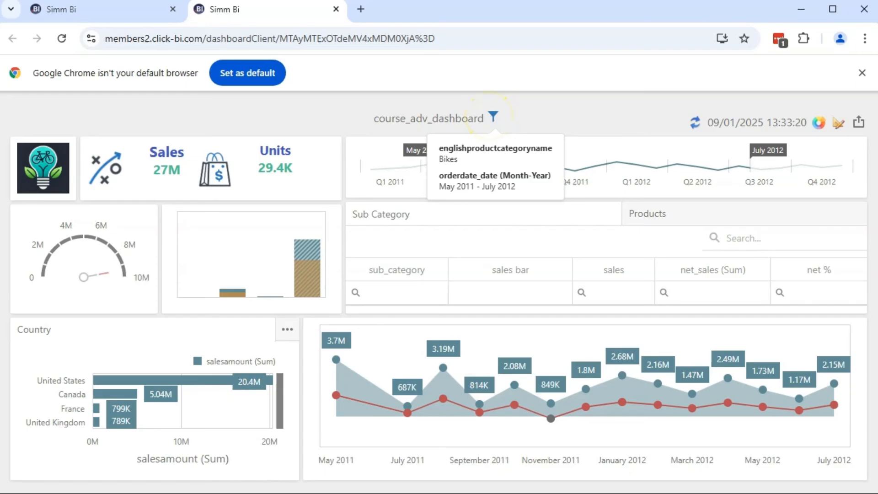
pyautogui.click(333, 218)
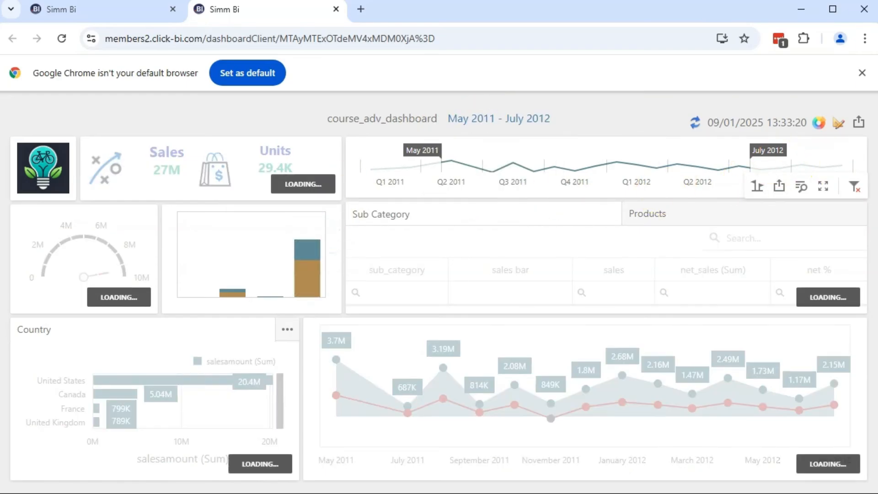
pyautogui.click(855, 187)
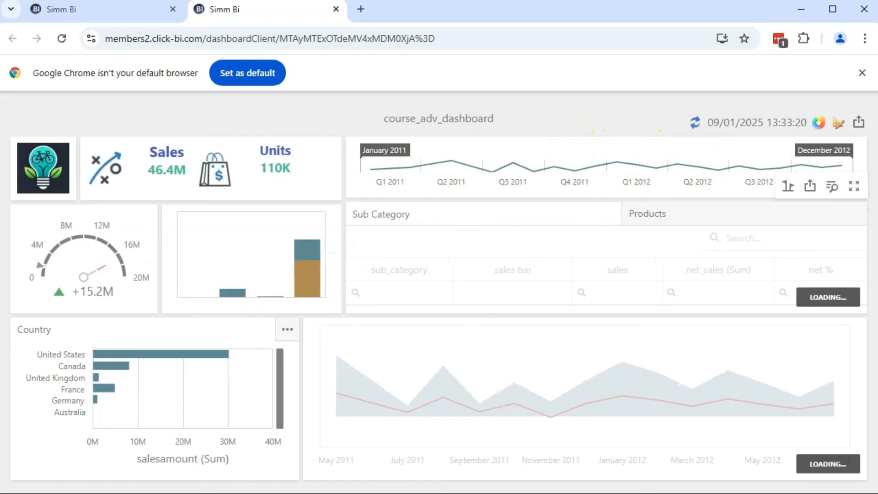
# Return the dashboard to design mode and save it
pyautogui.click(839, 127)
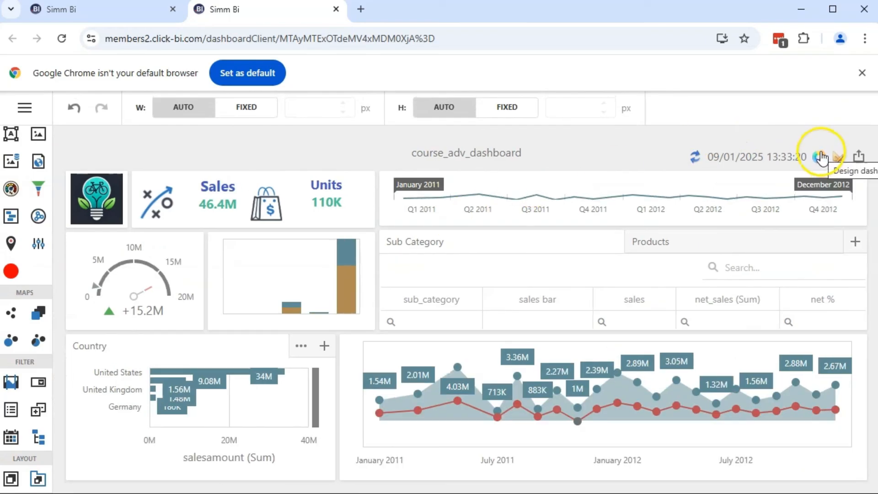
pyautogui.click(25, 107)
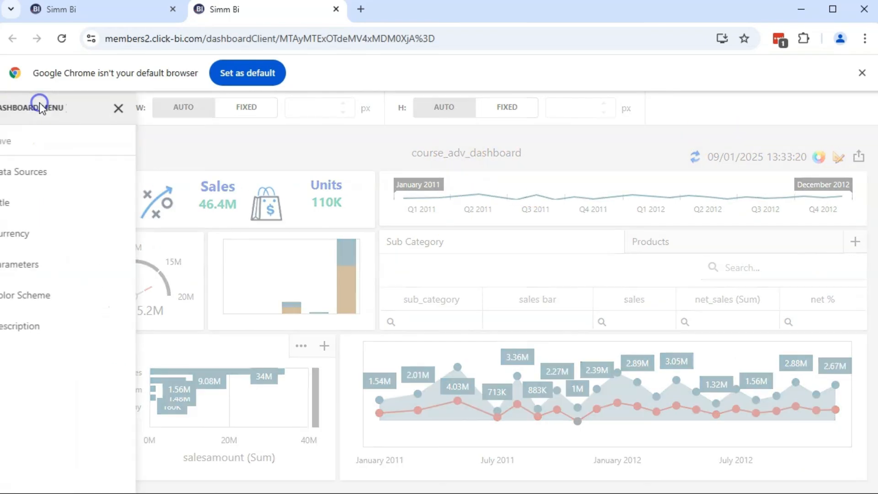
pyautogui.click(55, 139)
pyautogui.click(145, 108)
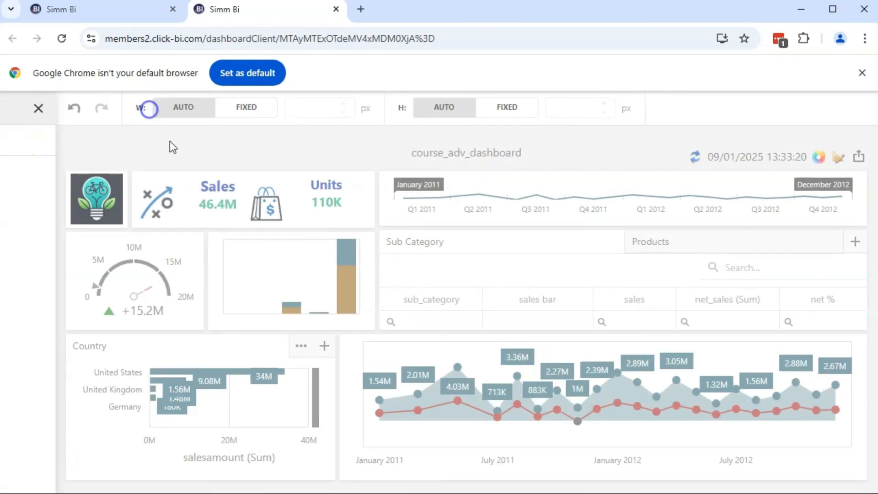